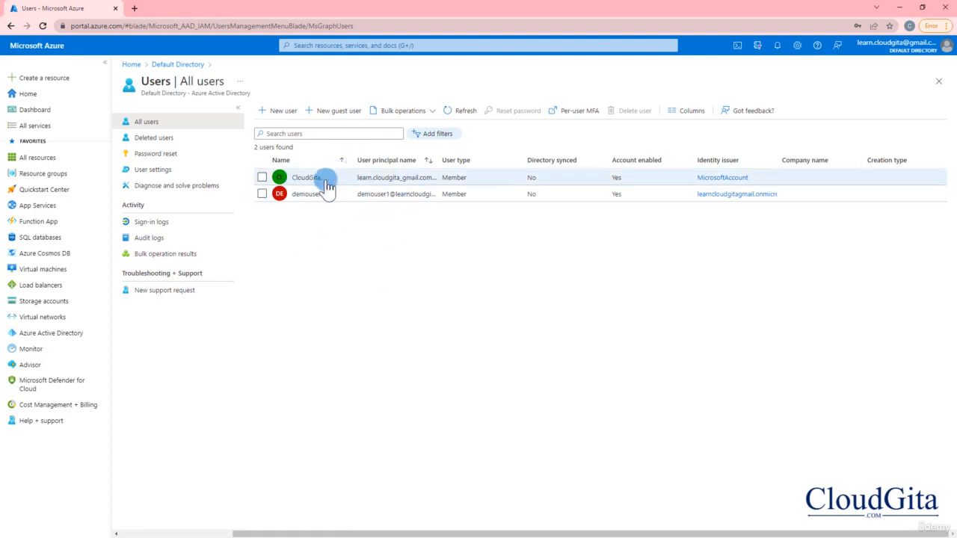
- Start a new organization user with user name demouser2, display name Demo User2 and the existing onmicrosoft.com domain
{"action": "left_click", "coordinate": [278, 110]}
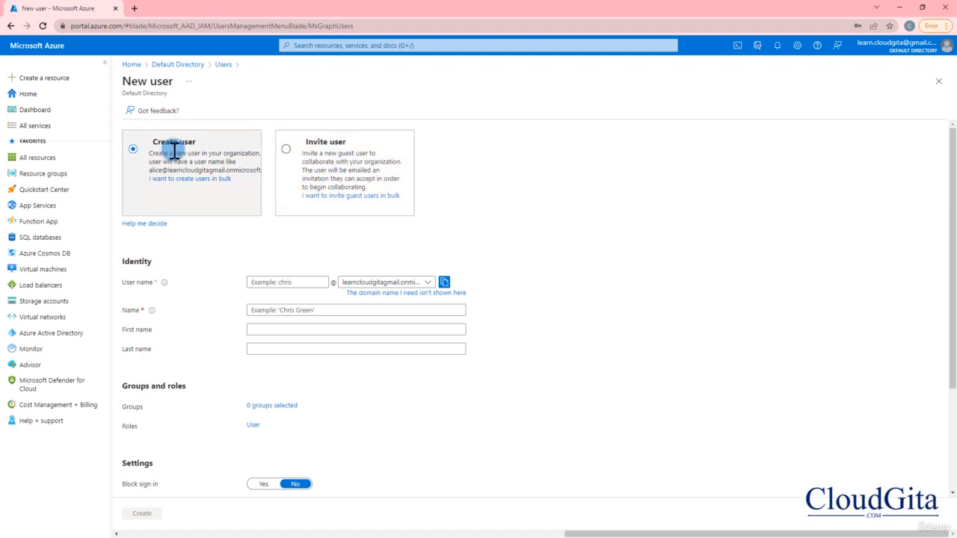
{"action": "left_click", "coordinate": [278, 281]}
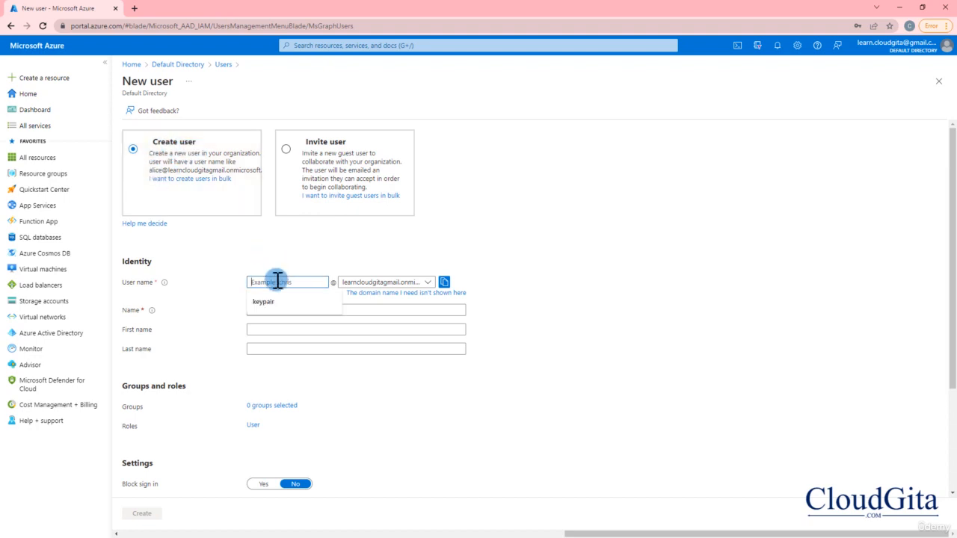
{"action": "type", "text": "dmc"}
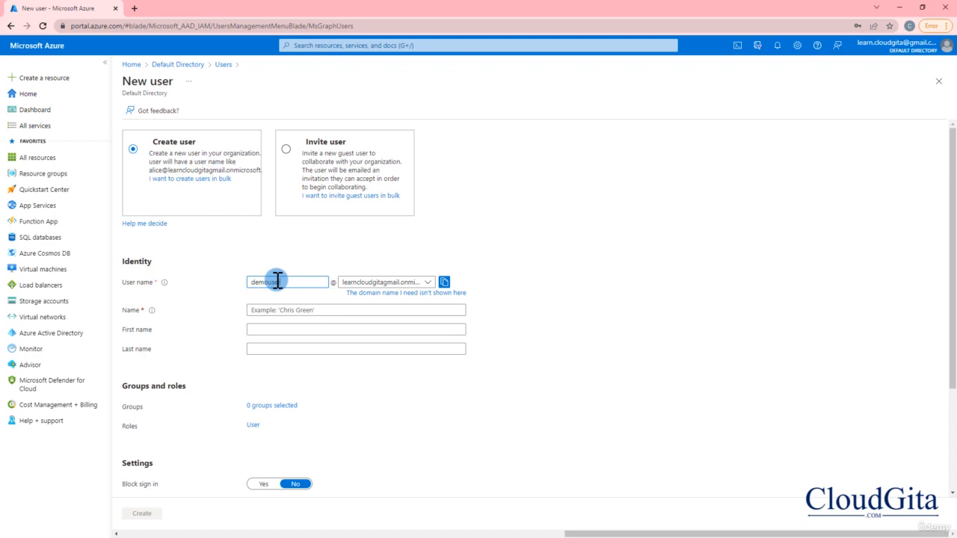
{"action": "type", "text": "ouser2"}
{"action": "left_click", "coordinate": [276, 310]}
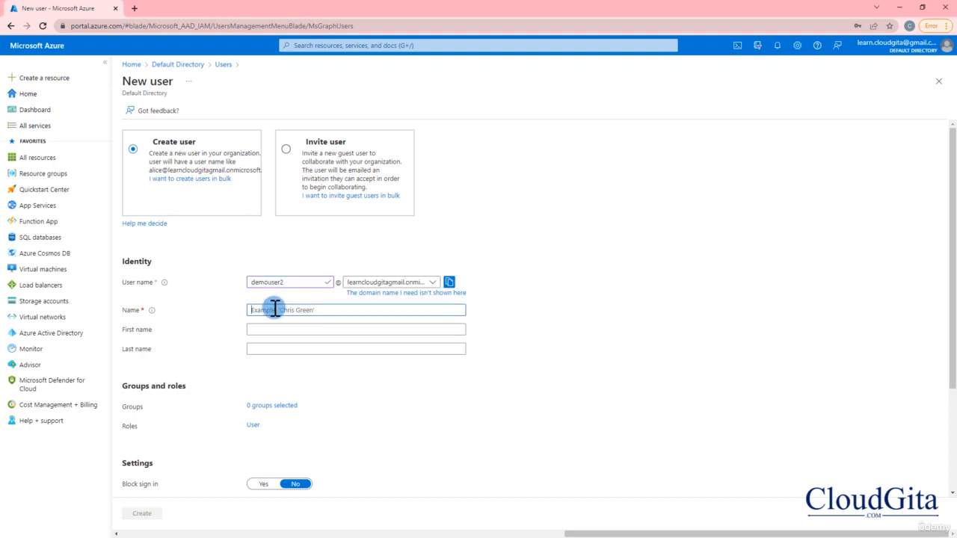
{"action": "type", "text": "Demo User2"}
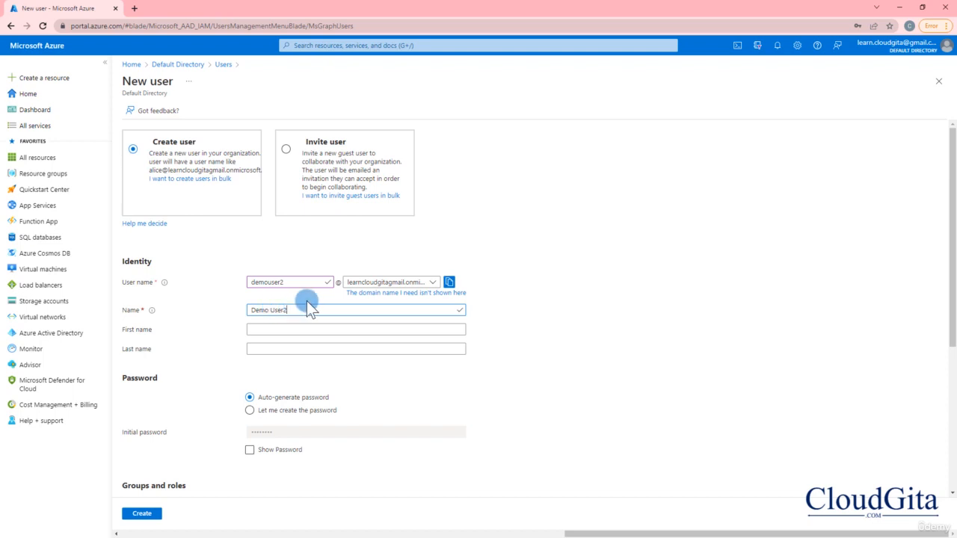
{"action": "left_click", "coordinate": [405, 284]}
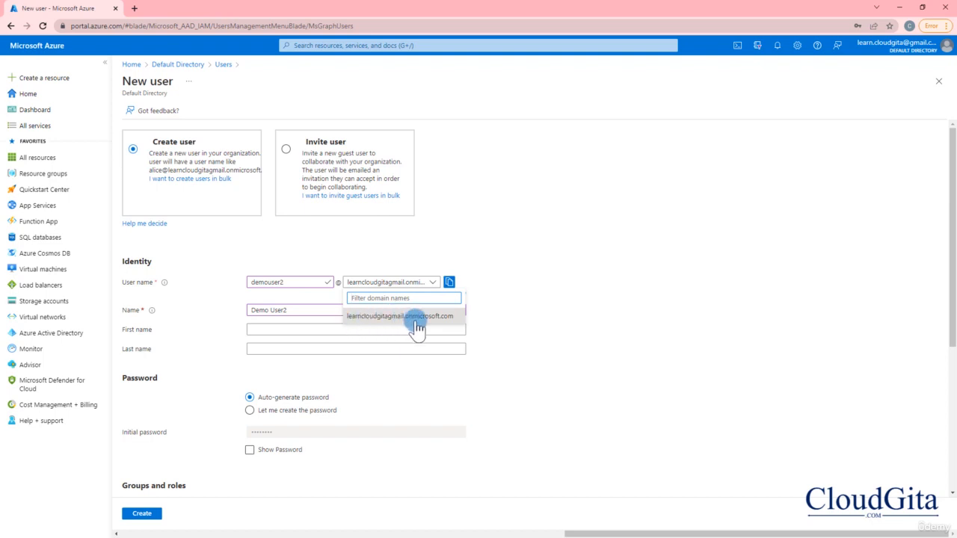
{"action": "left_click", "coordinate": [447, 320]}
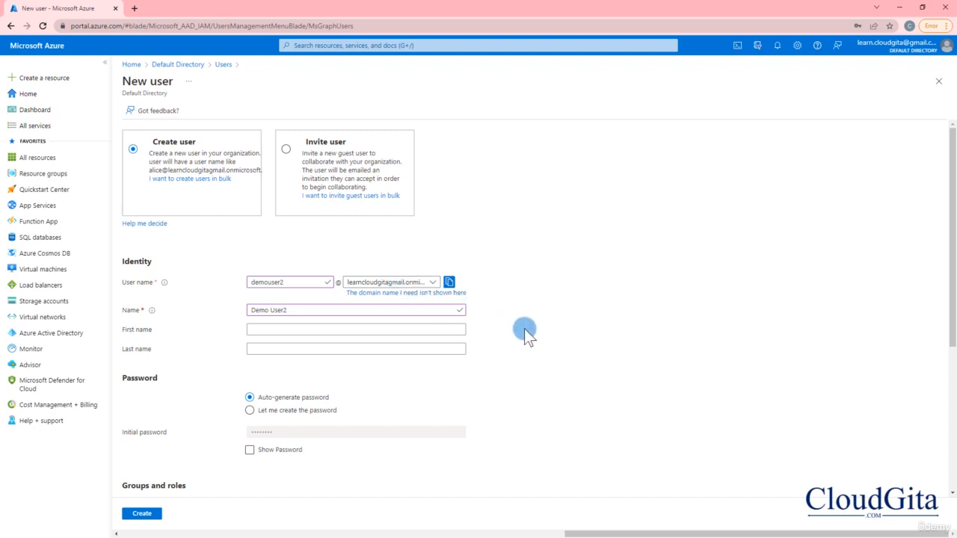
- Choose to create the password manually and enter the initial password for the new user
{"action": "scroll", "coordinate": [527, 336], "scroll_direction": "down", "scroll_amount": 2}
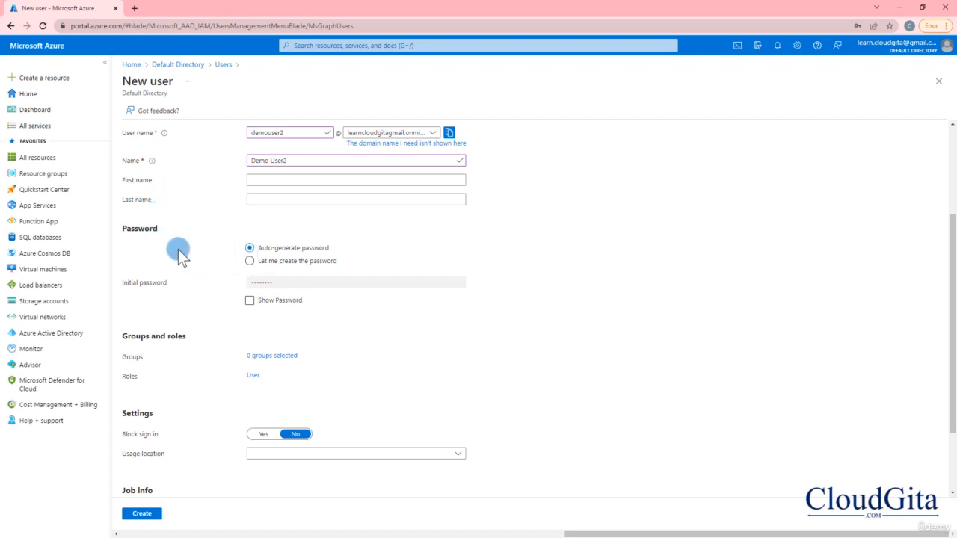
{"action": "left_click", "coordinate": [250, 261]}
{"action": "left_click", "coordinate": [265, 284]}
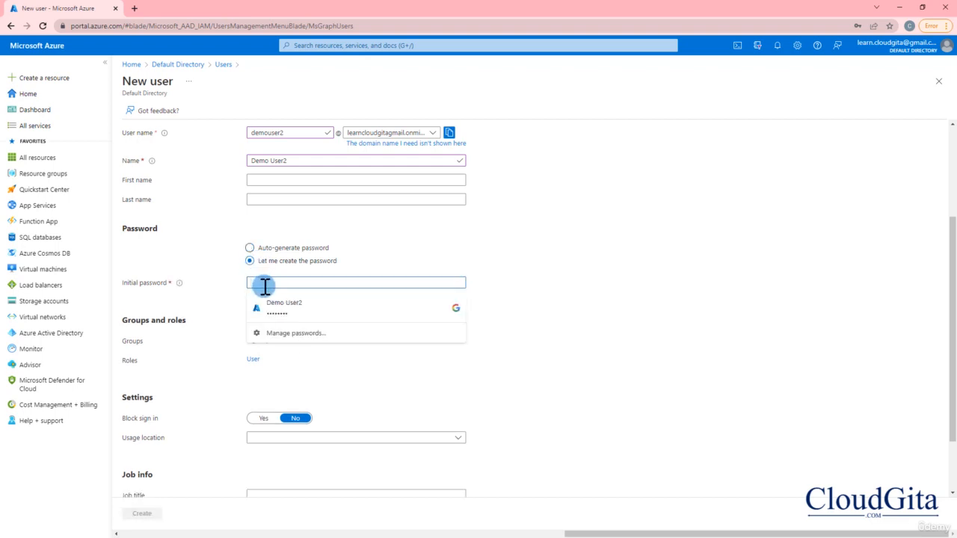
{"action": "type", "text": "••••"}
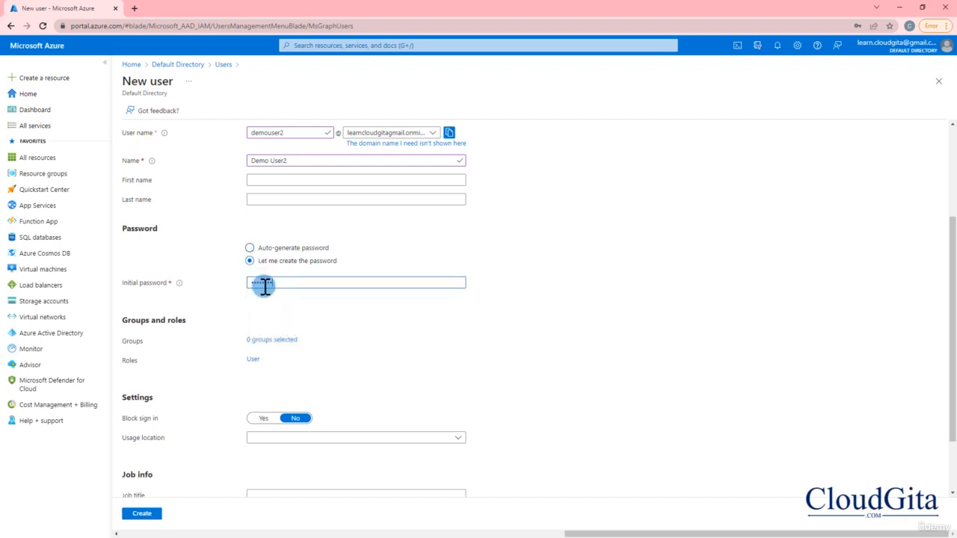
{"action": "left_click", "coordinate": [346, 325]}
- Review the directory roles available for the new user and close the list without assigning any
{"action": "scroll", "coordinate": [344, 330], "scroll_direction": "down", "scroll_amount": 2}
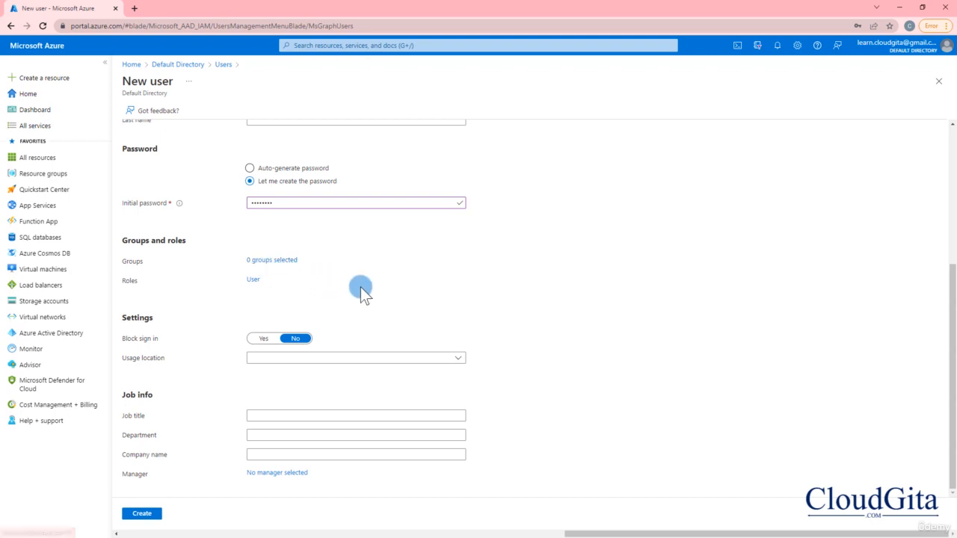
{"action": "left_click", "coordinate": [253, 281]}
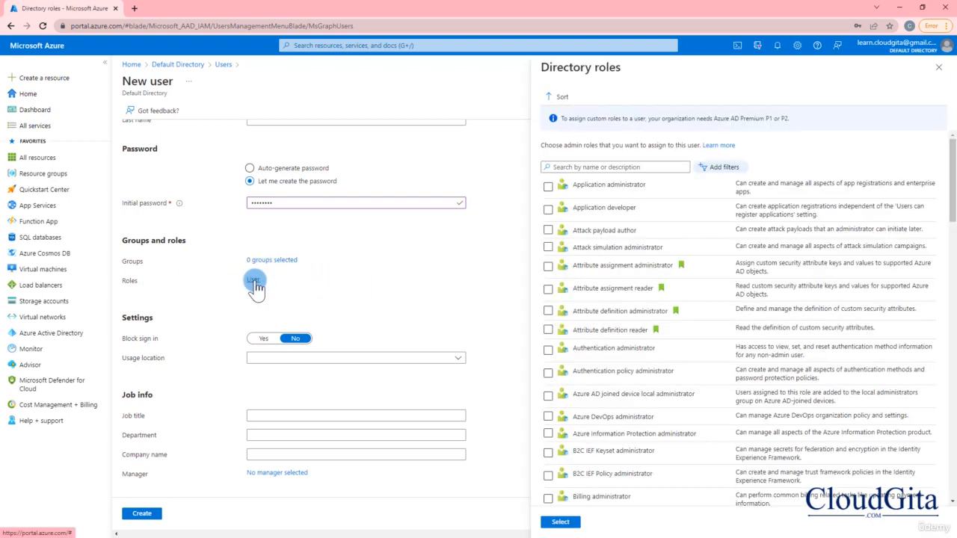
{"action": "left_click_drag", "start_coordinate": [947, 171], "coordinate": [950, 142]}
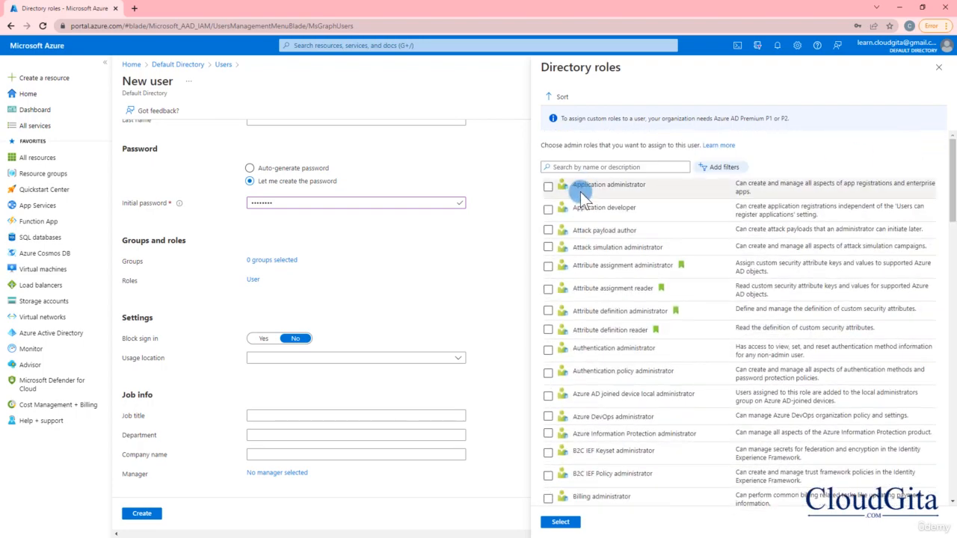
{"action": "scroll", "coordinate": [624, 299], "scroll_direction": "down", "scroll_amount": 3}
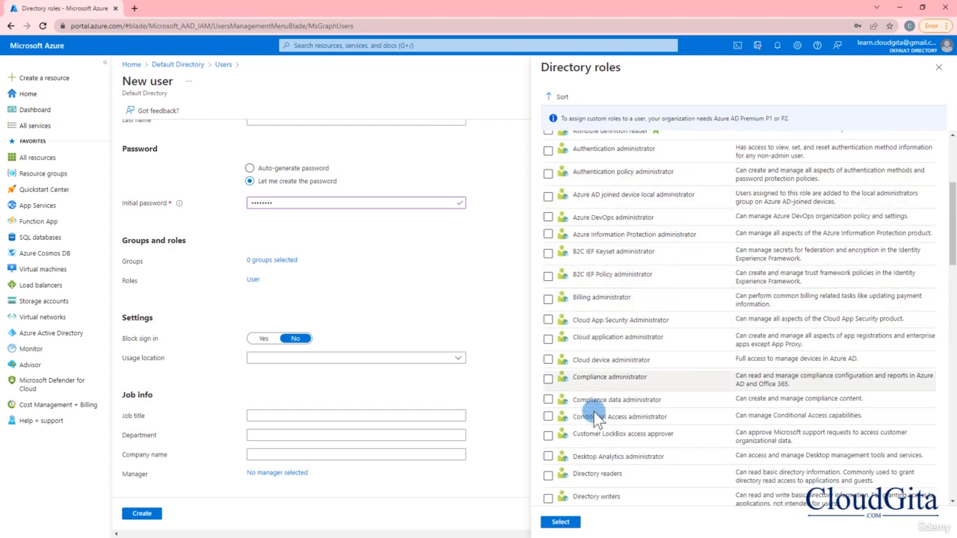
{"action": "left_click", "coordinate": [939, 66]}
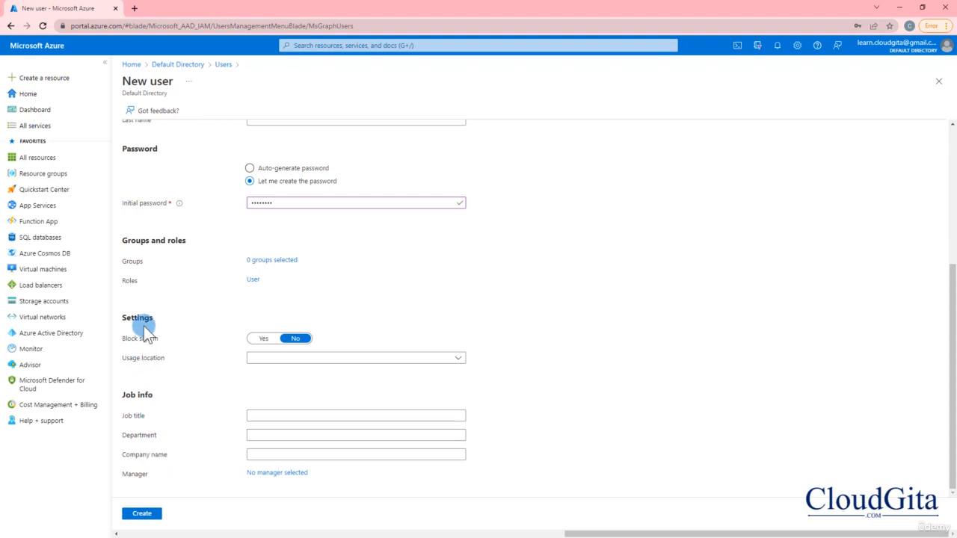
- Create the user and copy the sign-in address from the Demo User2 profile
{"action": "left_click", "coordinate": [142, 513]}
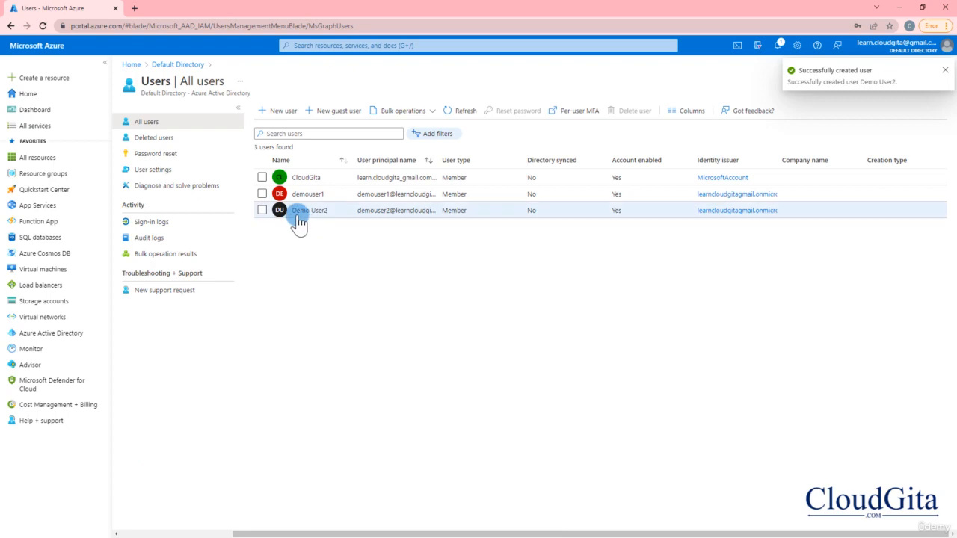
{"action": "left_click", "coordinate": [303, 211]}
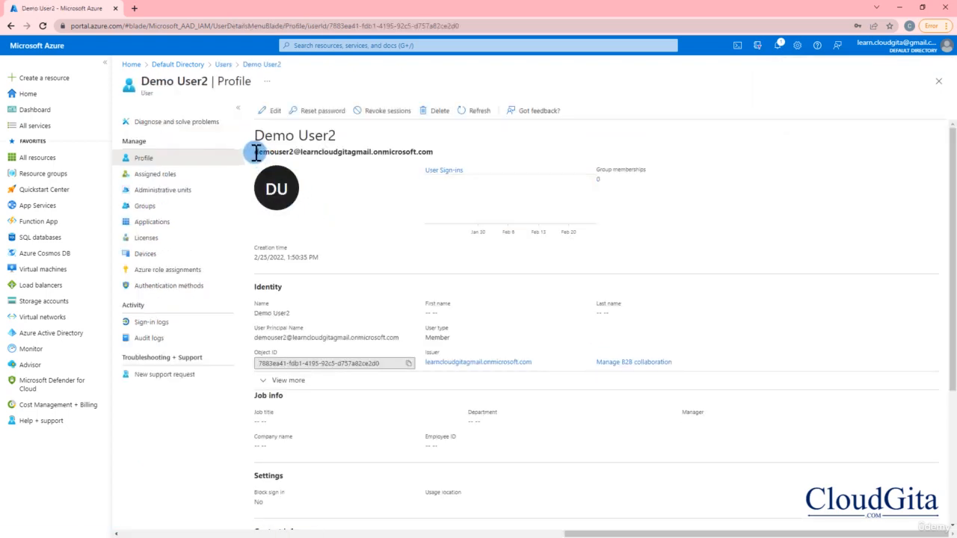
{"action": "left_click_drag", "start_coordinate": [255, 152], "coordinate": [433, 152]}
{"action": "key", "text": "ctrl+c"}
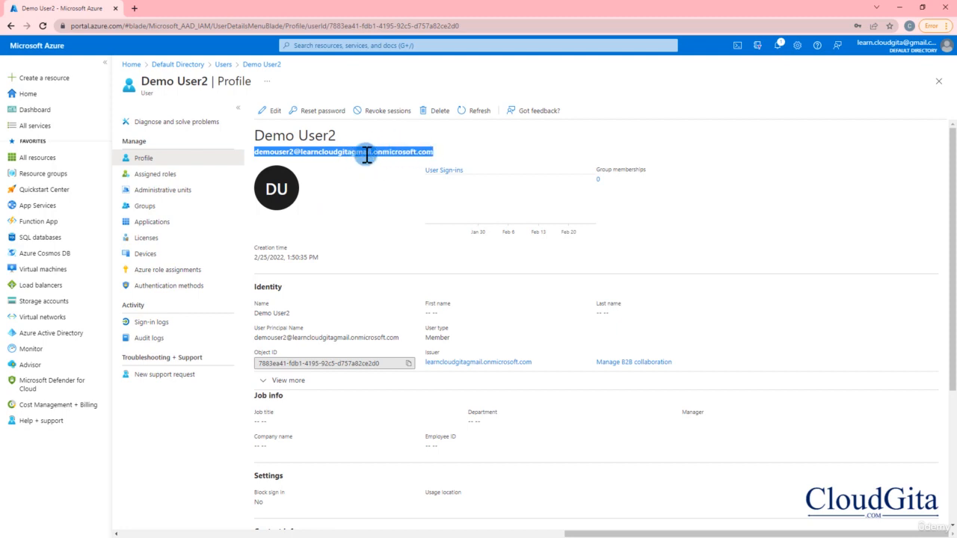
- Duplicate the portal's browser tab and begin signing in there with another account
{"action": "right_click", "coordinate": [80, 14]}
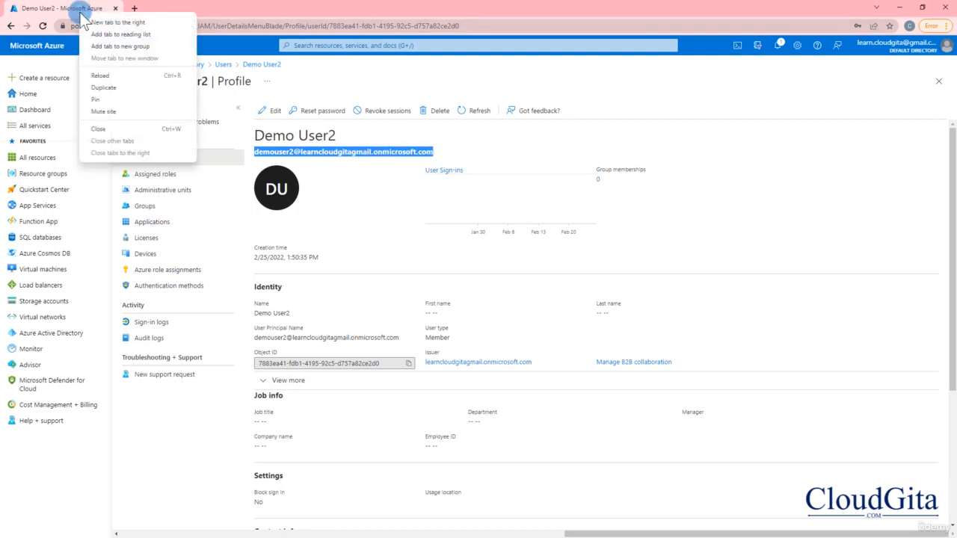
{"action": "left_click", "coordinate": [103, 87]}
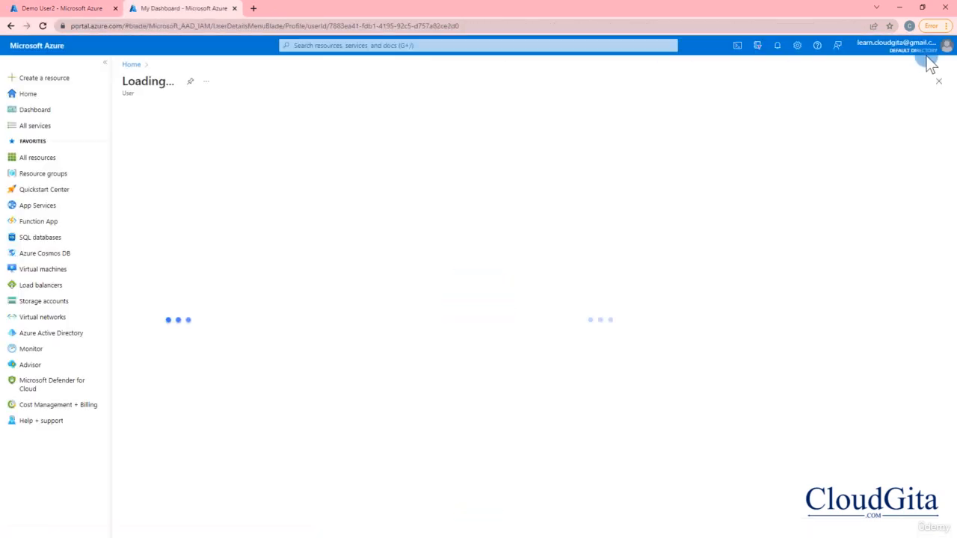
{"action": "left_click", "coordinate": [920, 51]}
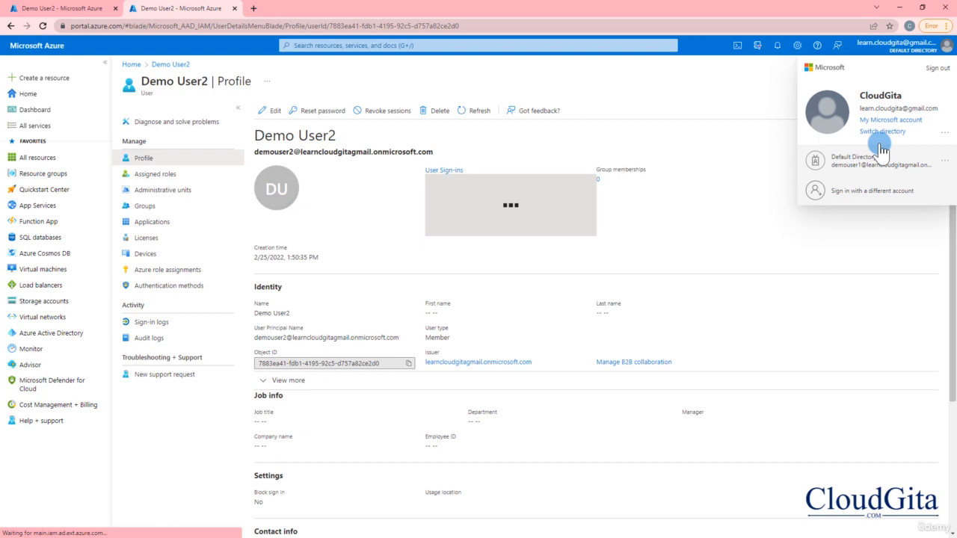
{"action": "left_click", "coordinate": [863, 192]}
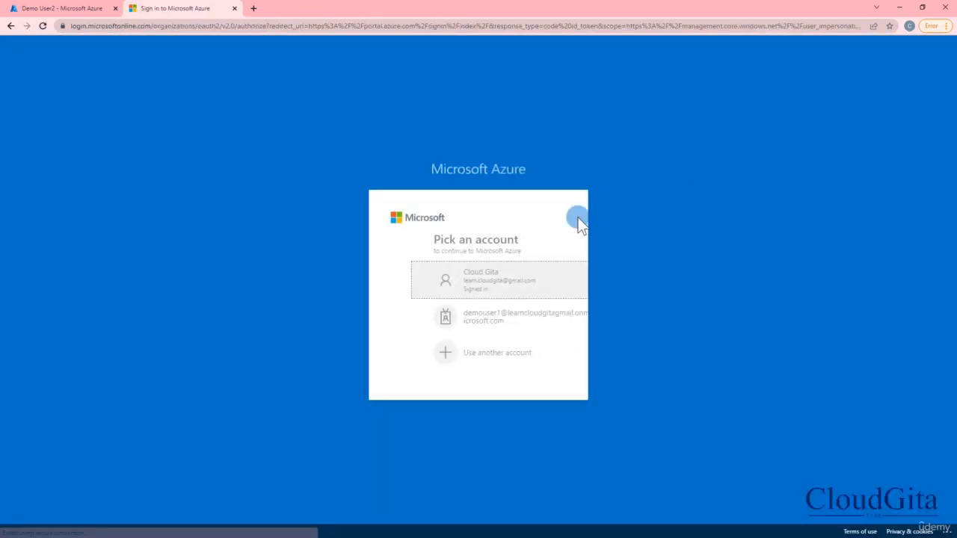
{"action": "left_click", "coordinate": [444, 360]}
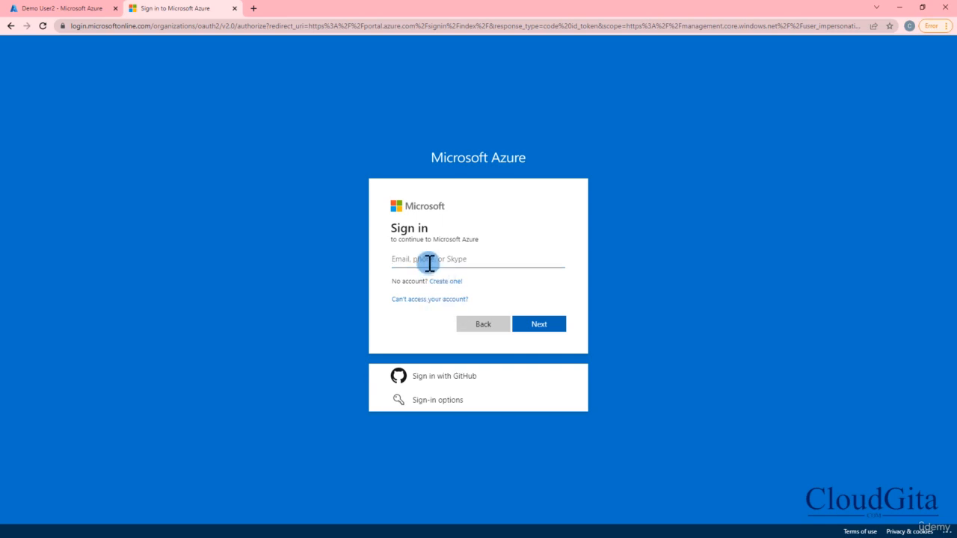
- Sign in with the new user's copied sign-in address and initial password
{"action": "key", "text": "ctrl+v"}
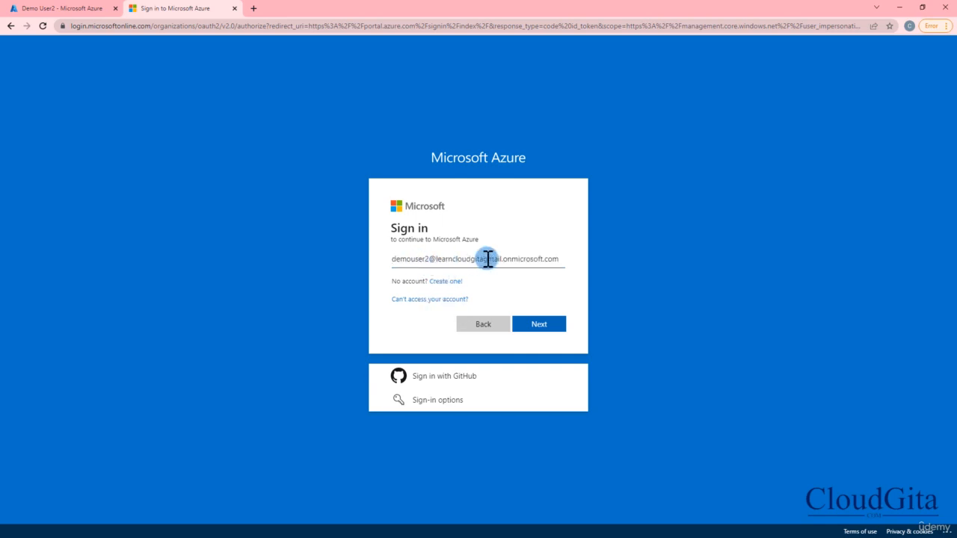
{"action": "left_click", "coordinate": [539, 329]}
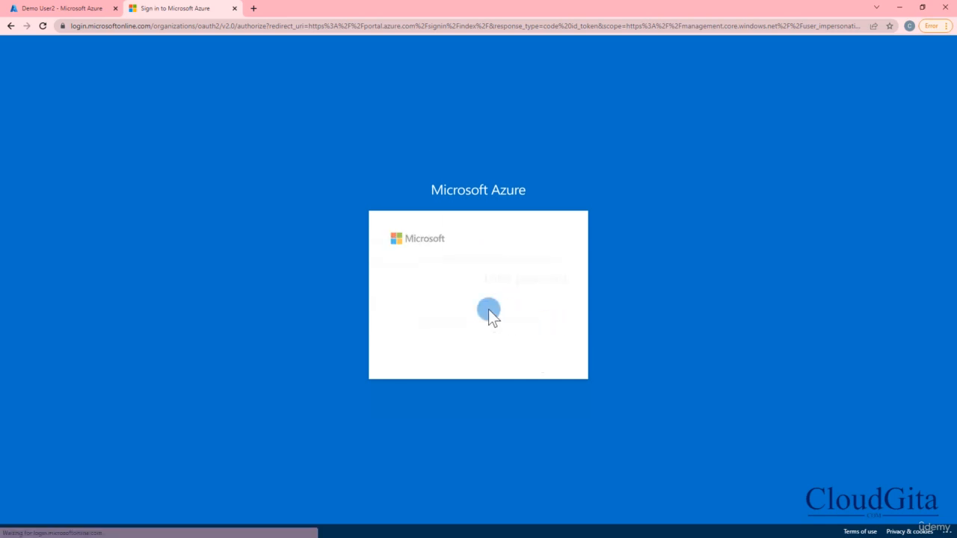
{"action": "type", "text": "•••••••"}
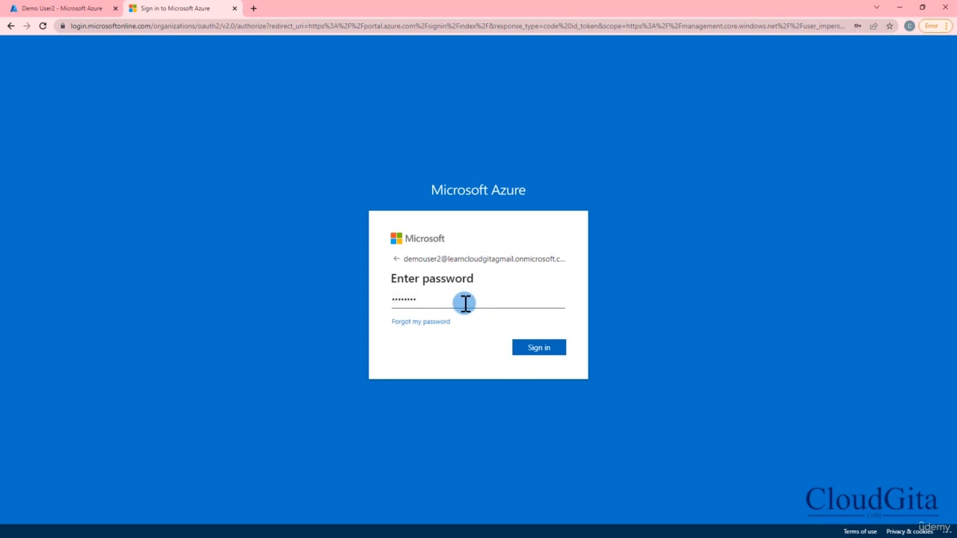
{"action": "left_click", "coordinate": [533, 349]}
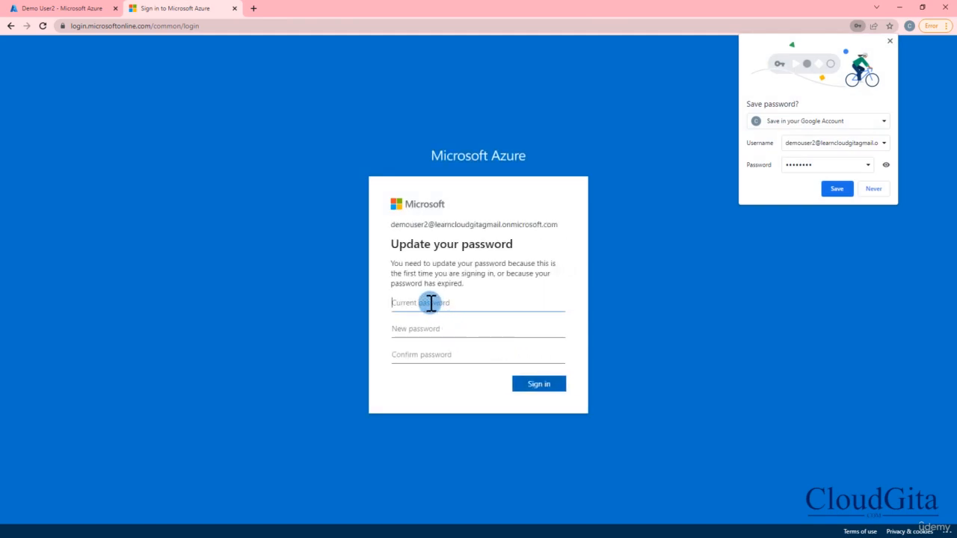
- Replace the initial password with a new confirmed password, skip the Security Defaults setup for now, and dismiss the browser's password-saving offer
{"action": "type", "text": "P"}
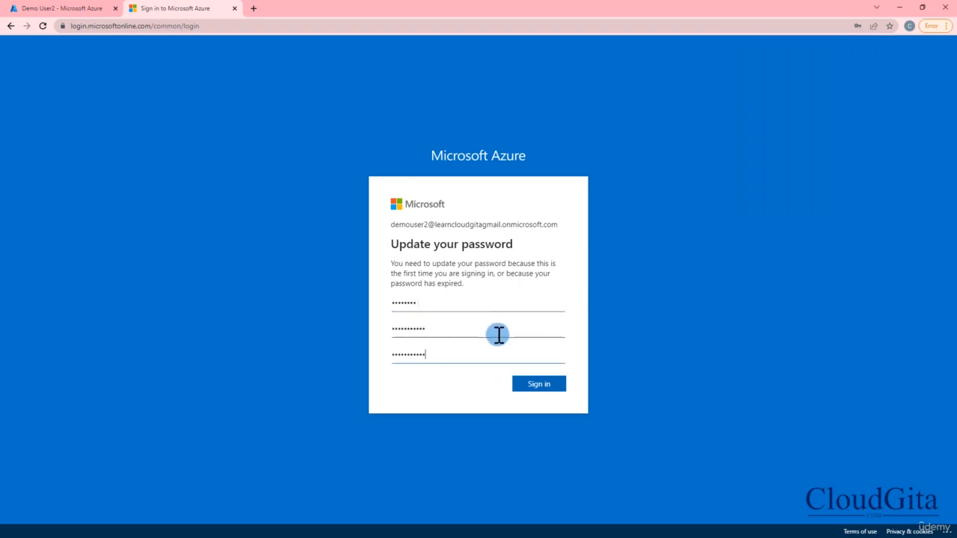
{"action": "left_click", "coordinate": [532, 386]}
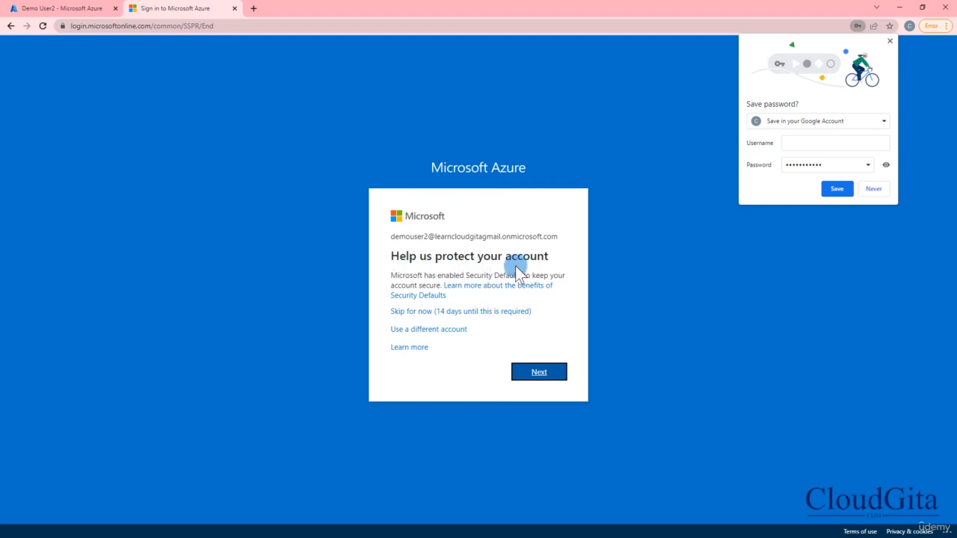
{"action": "left_click", "coordinate": [442, 317]}
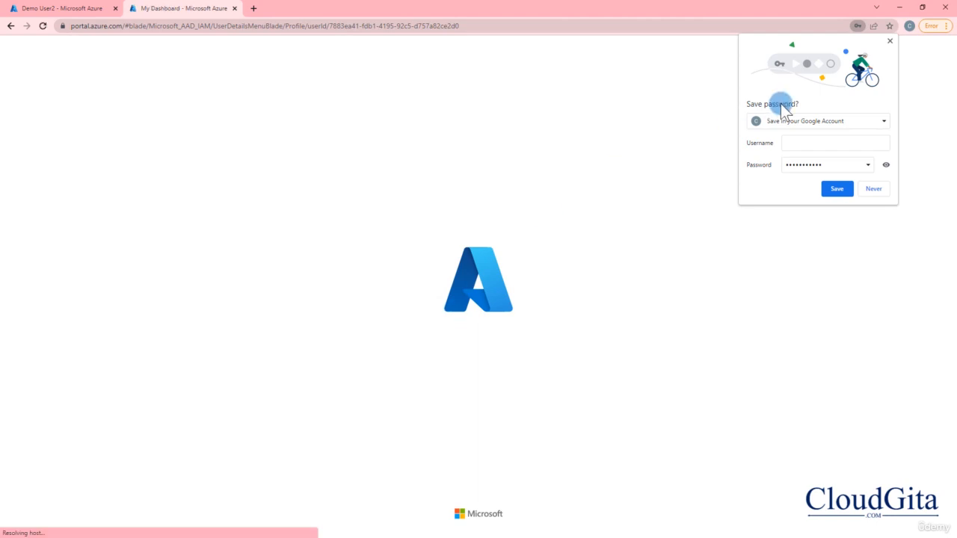
{"action": "left_click", "coordinate": [890, 40]}
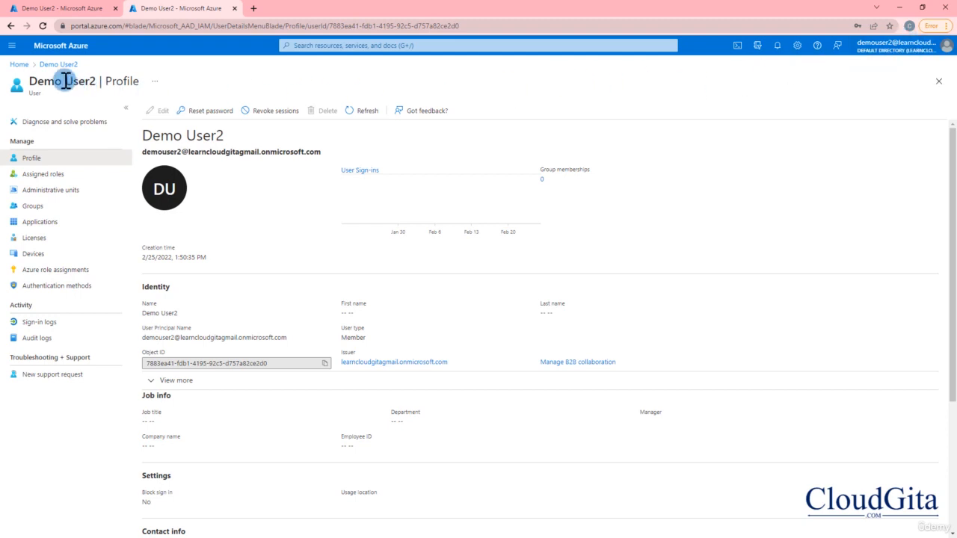
- Go to the new user's portal home and check access to Azure Cosmos DB and Storage accounts
{"action": "left_click", "coordinate": [20, 66]}
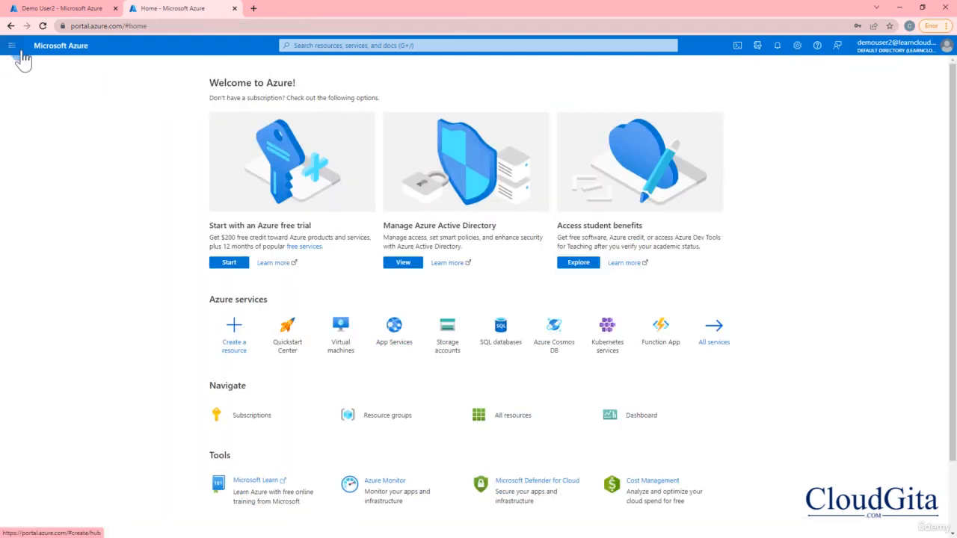
{"action": "left_click", "coordinate": [12, 46]}
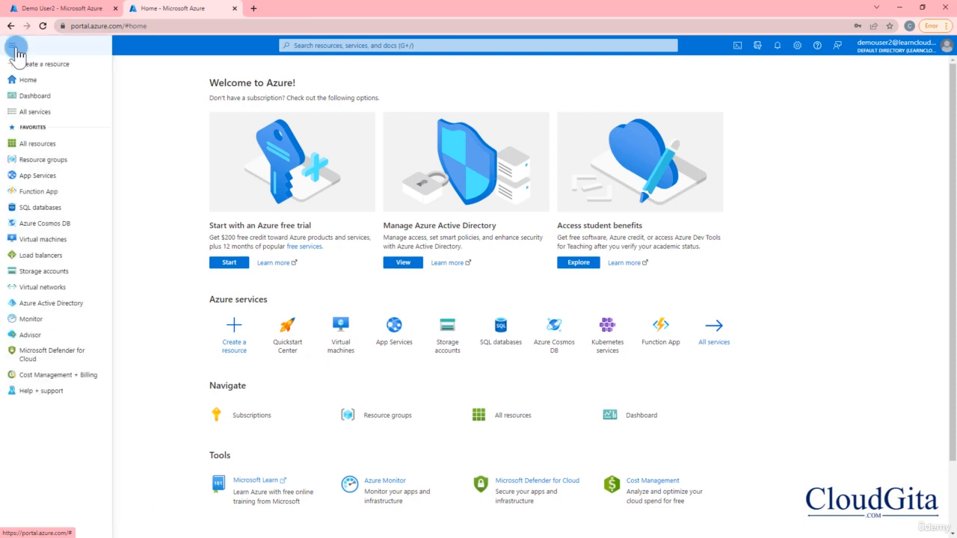
{"action": "left_click", "coordinate": [47, 227]}
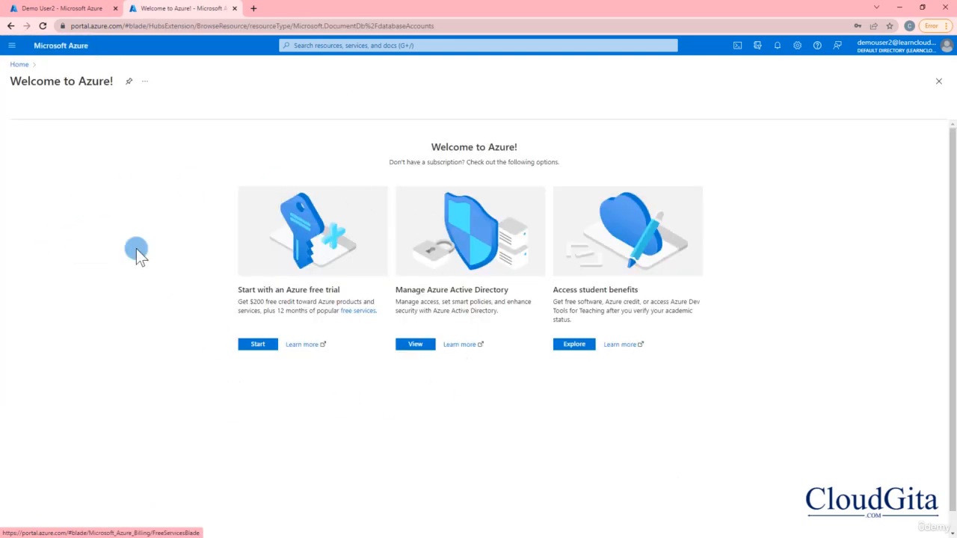
{"action": "left_click", "coordinate": [12, 46]}
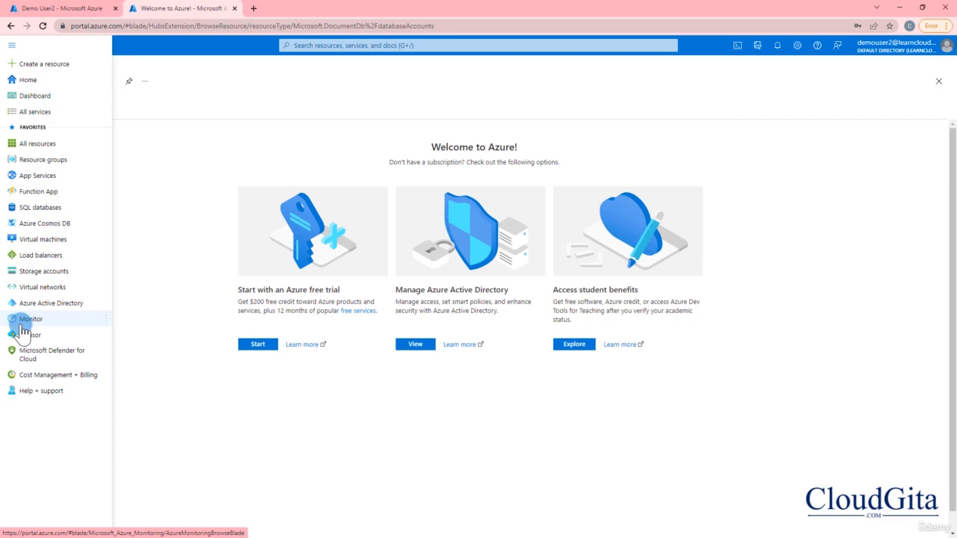
{"action": "left_click", "coordinate": [30, 271]}
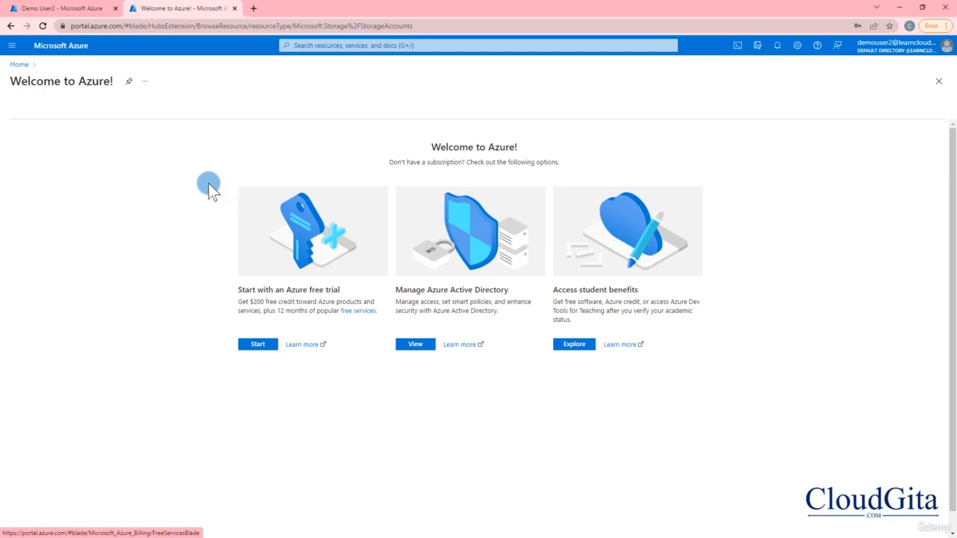
{"action": "left_click", "coordinate": [12, 45]}
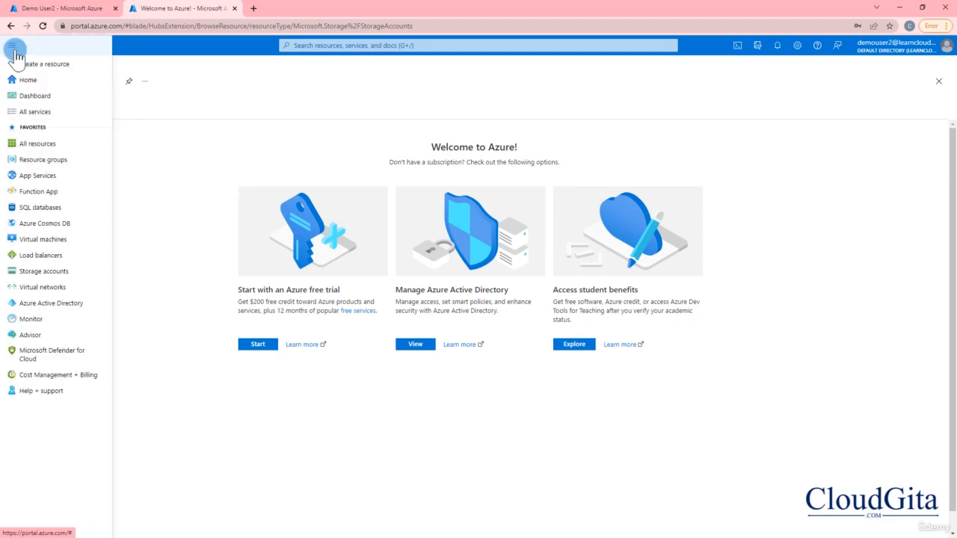
{"action": "left_click", "coordinate": [155, 147]}
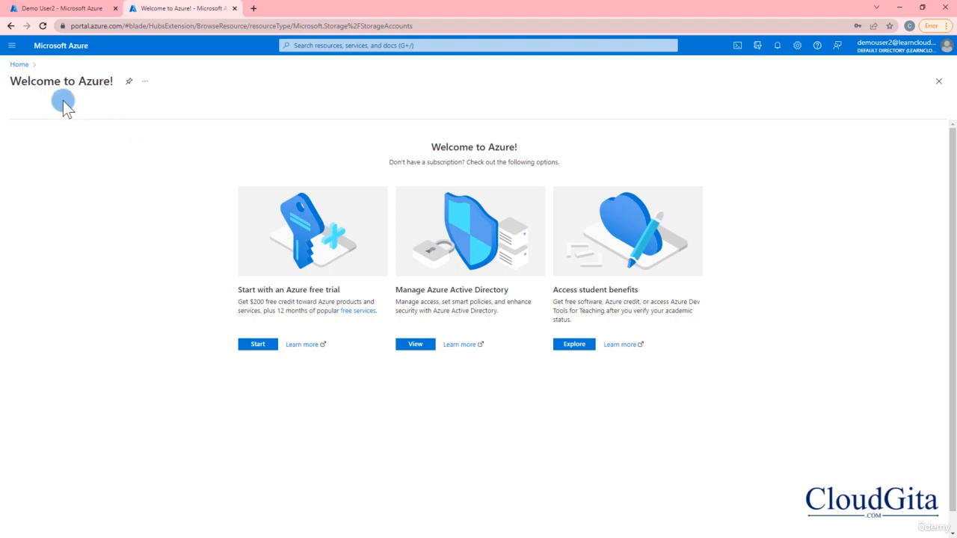
{"action": "left_click", "coordinate": [12, 46]}
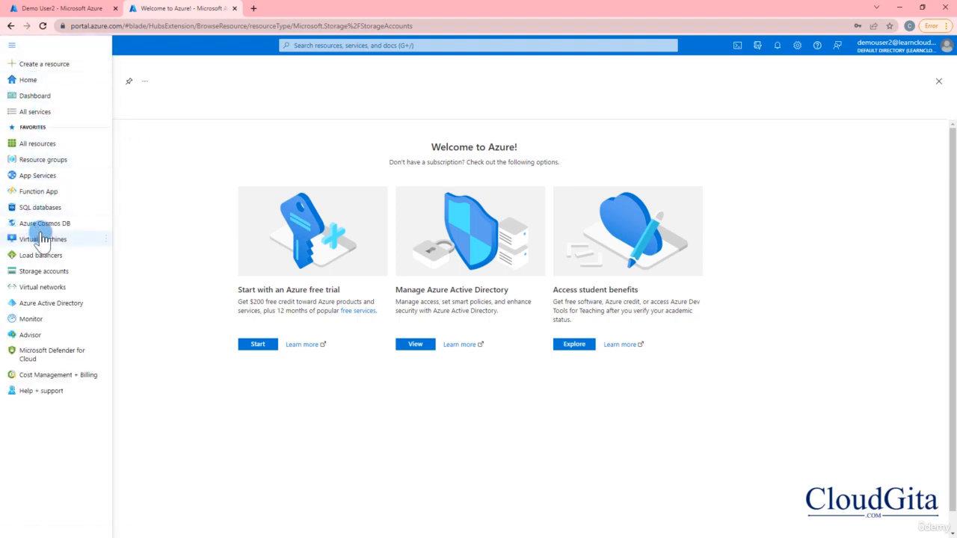
{"action": "left_click", "coordinate": [142, 163]}
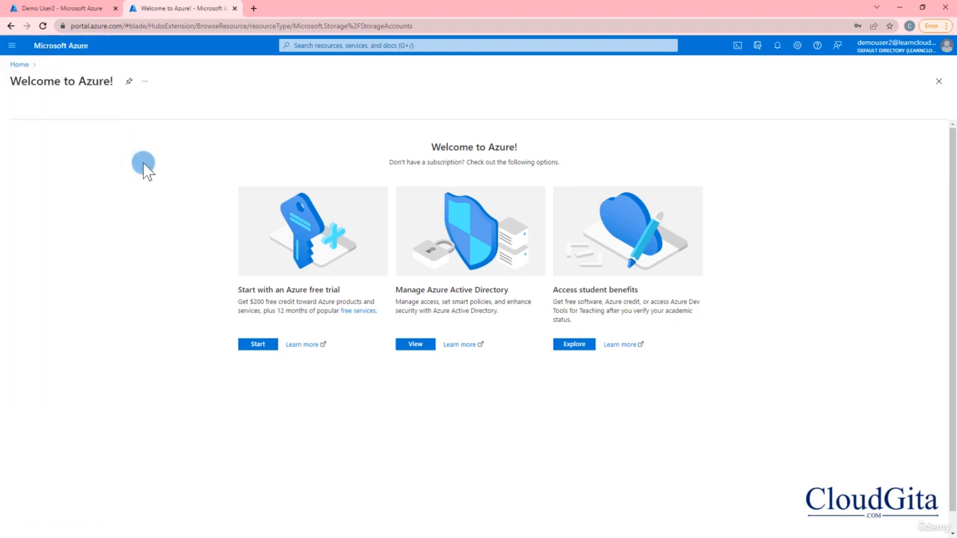
- Switch back to the administrator's portal session and open the Default Directory's list of all users
{"action": "left_click", "coordinate": [56, 9]}
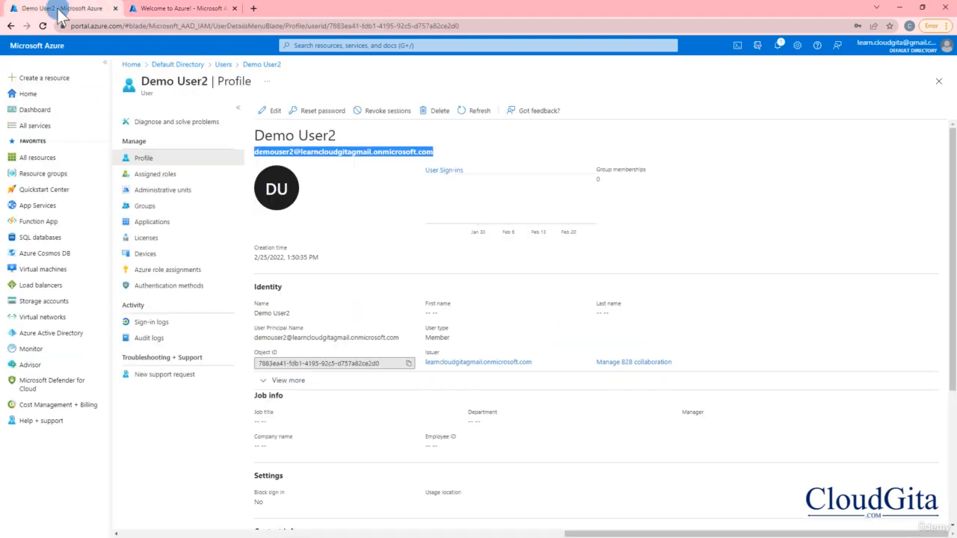
{"action": "left_click", "coordinate": [222, 65]}
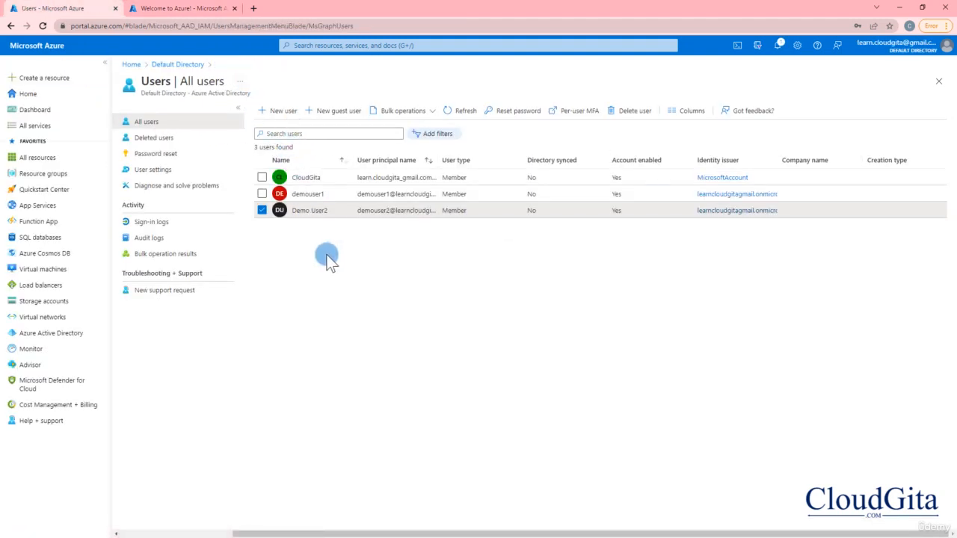